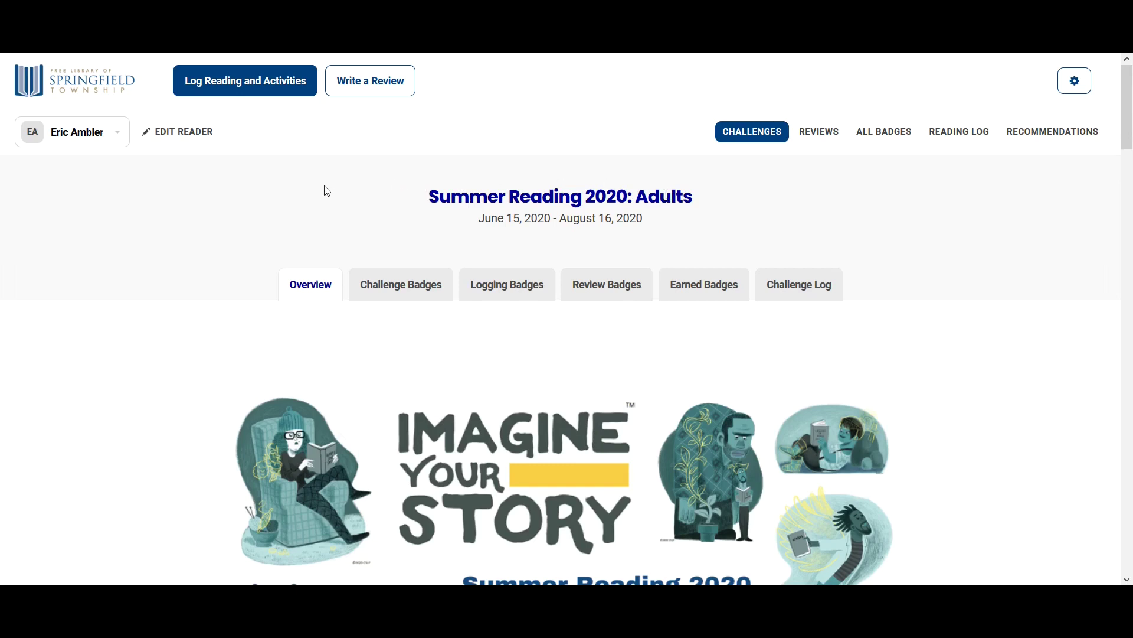
Start a Books reading log for the current reader's own profile.
click(259, 87)
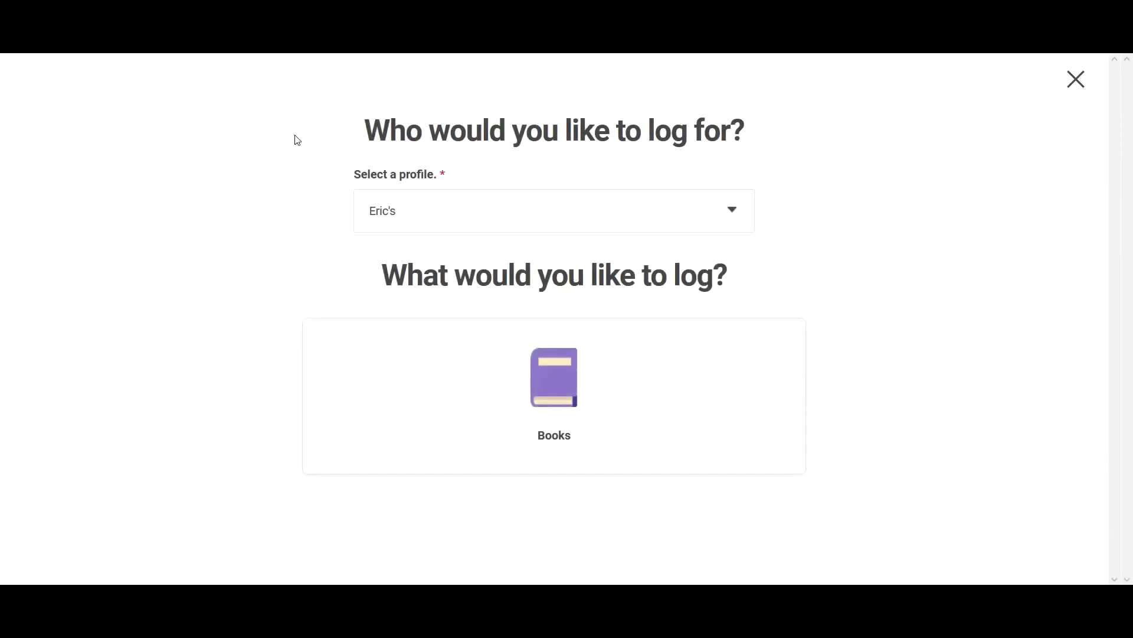
click(503, 213)
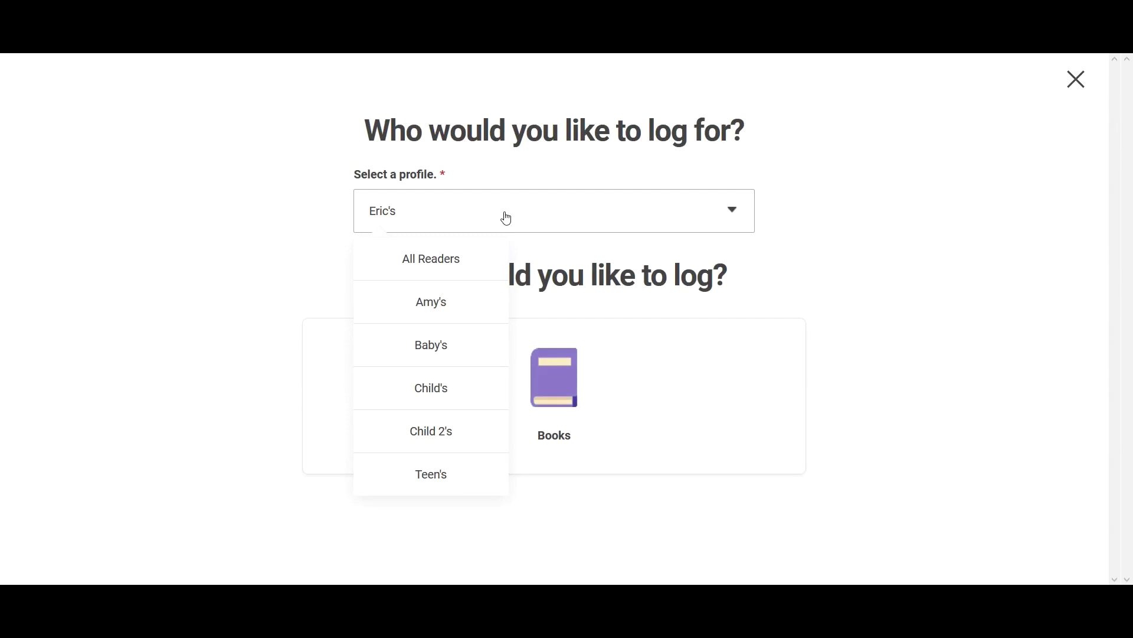
click(458, 219)
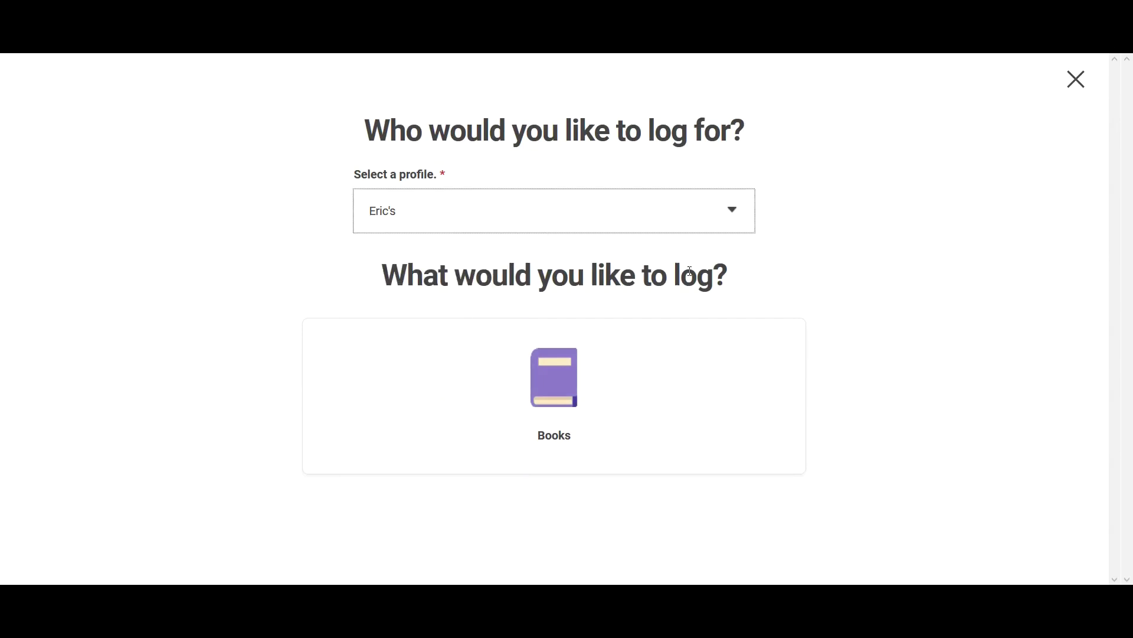
click(559, 383)
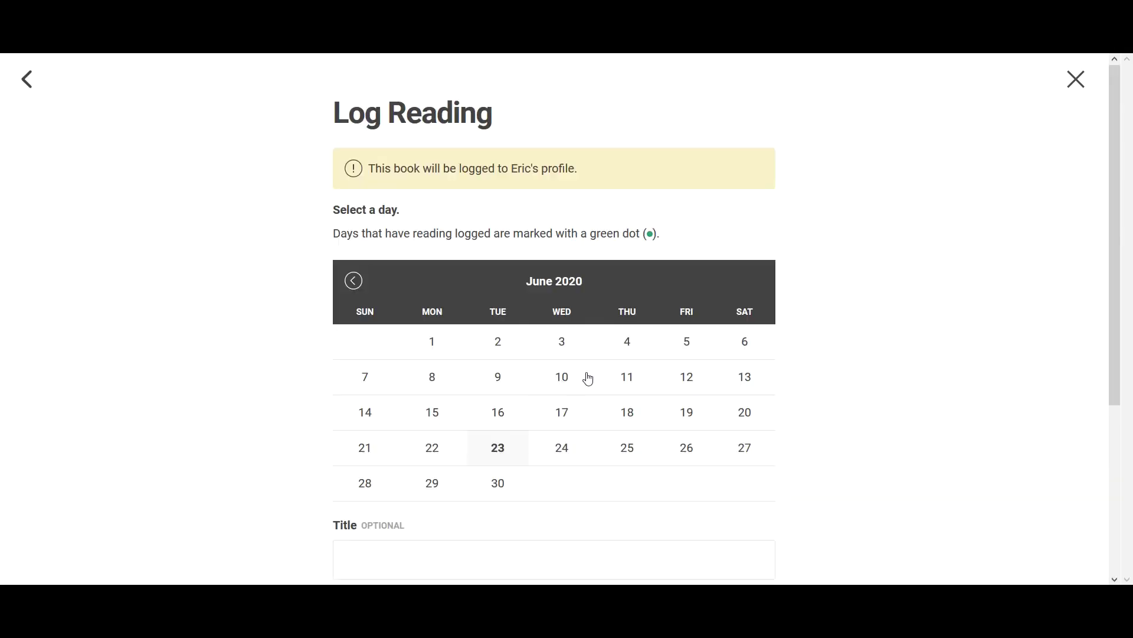
scroll(587, 377, down, 2)
scroll(586, 377, down, 1)
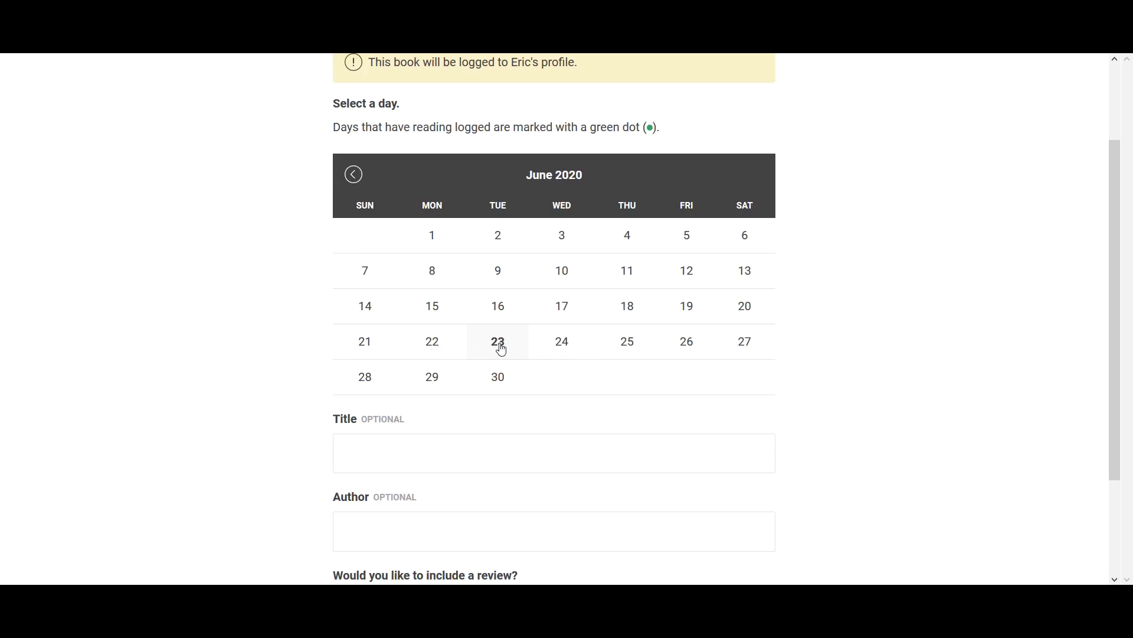
Log June 22, 2020 with the suggested title Gone Girl by Gillian Flynn.
click(435, 347)
click(483, 441)
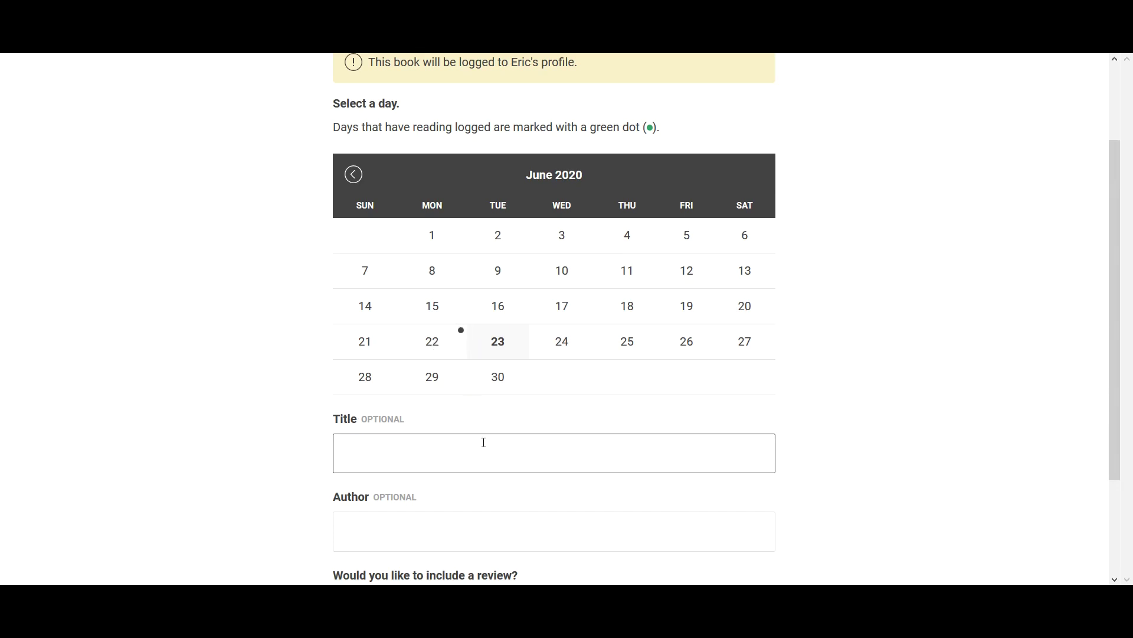
scroll(483, 442, down, 3)
text(Gone Girl)
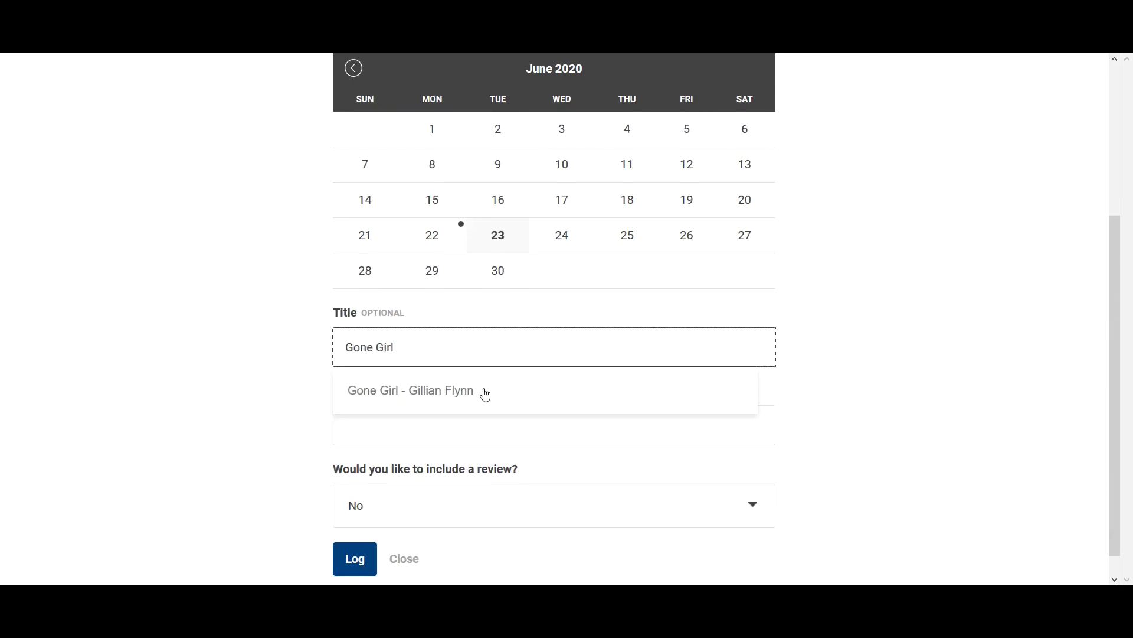
click(445, 395)
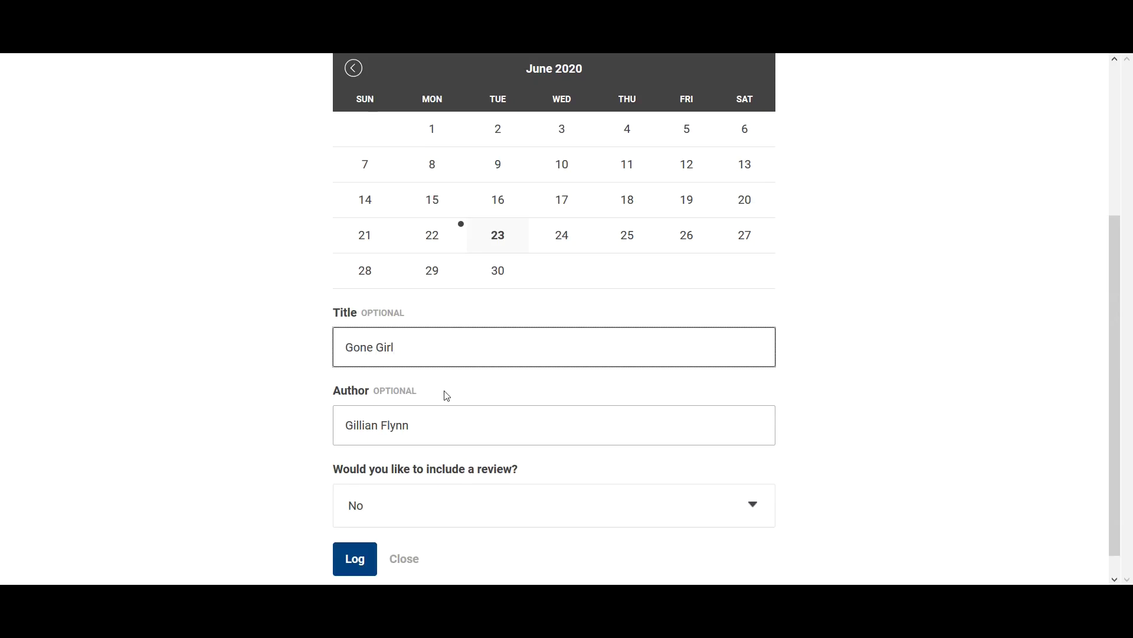
scroll(446, 395, down, 1)
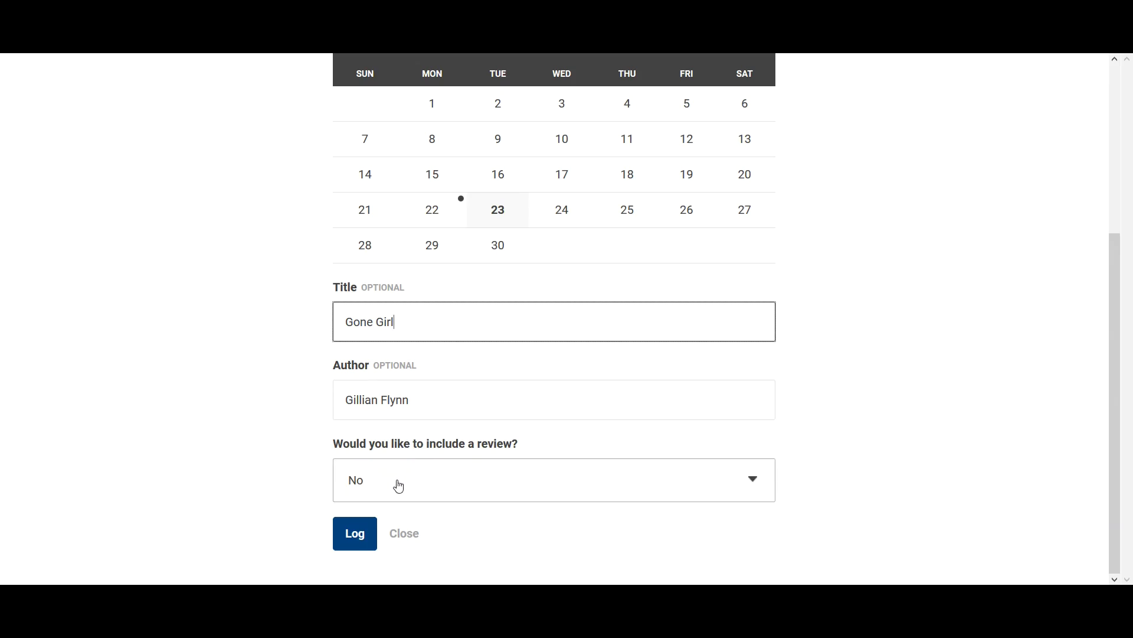
Save the Gone Girl entry and close the Blue Book badge popup.
click(357, 535)
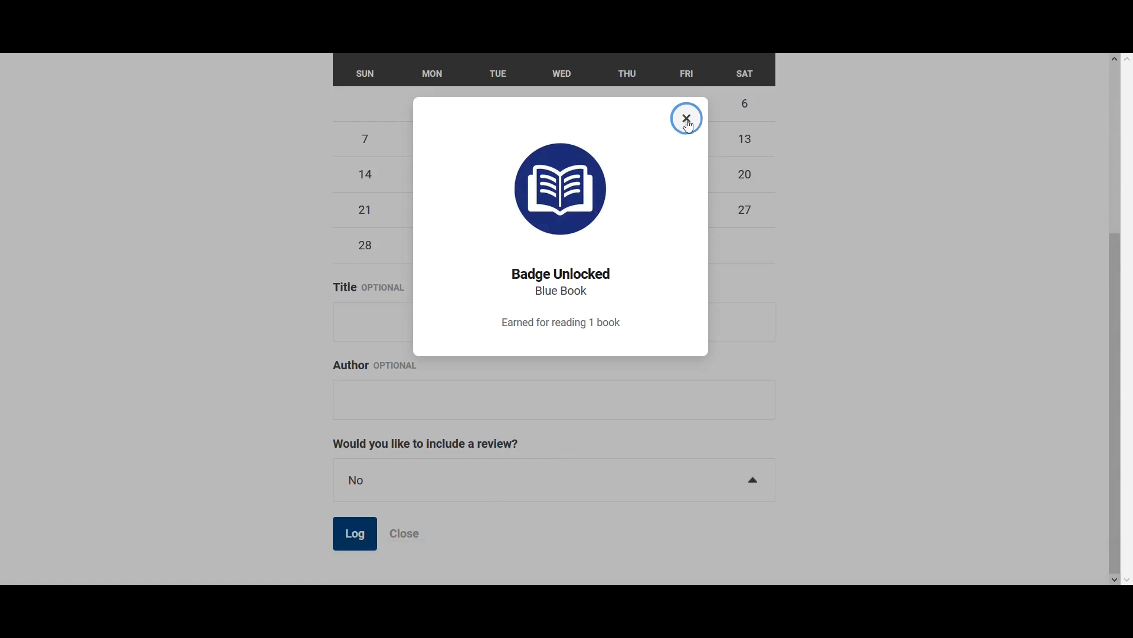
click(686, 119)
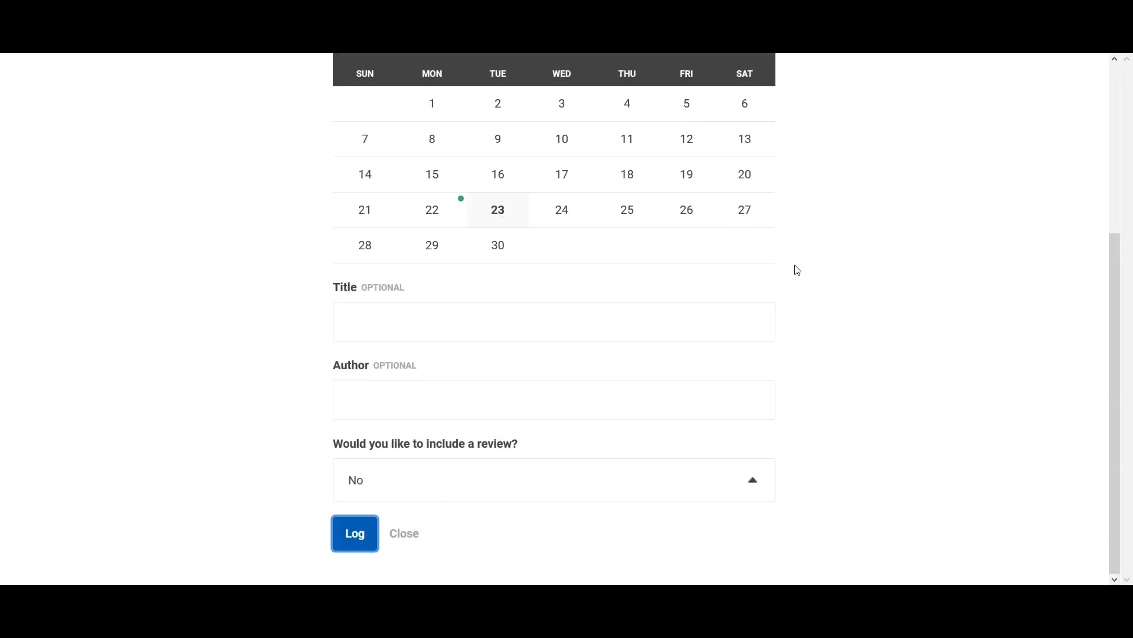
scroll(797, 269, up, 5)
scroll(796, 269, up, 3)
scroll(797, 270, up, 1)
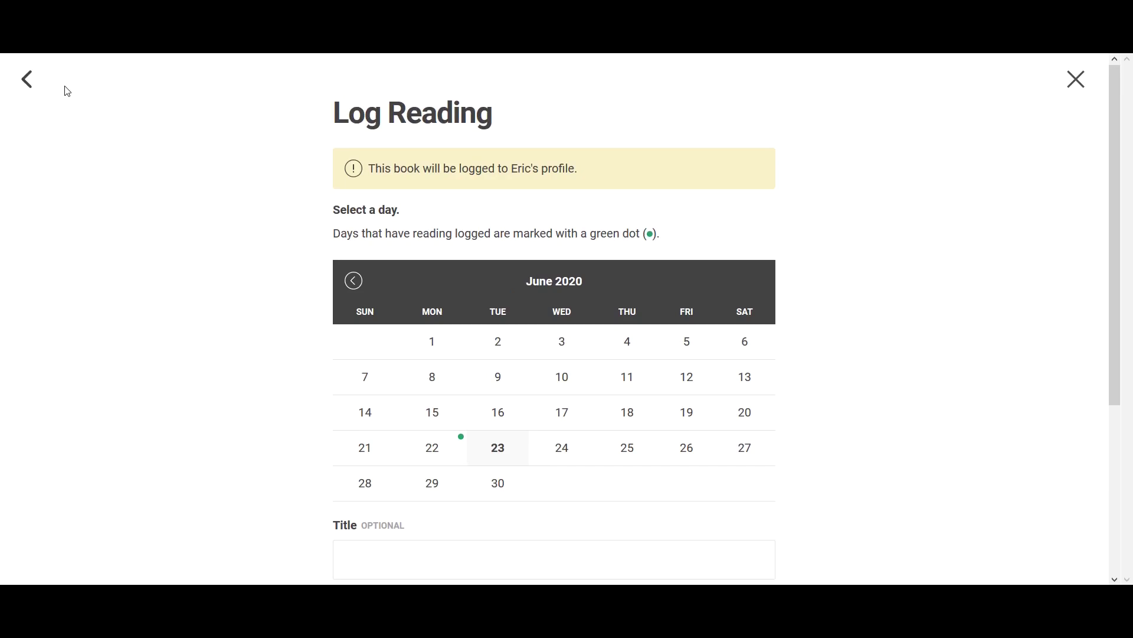
click(28, 82)
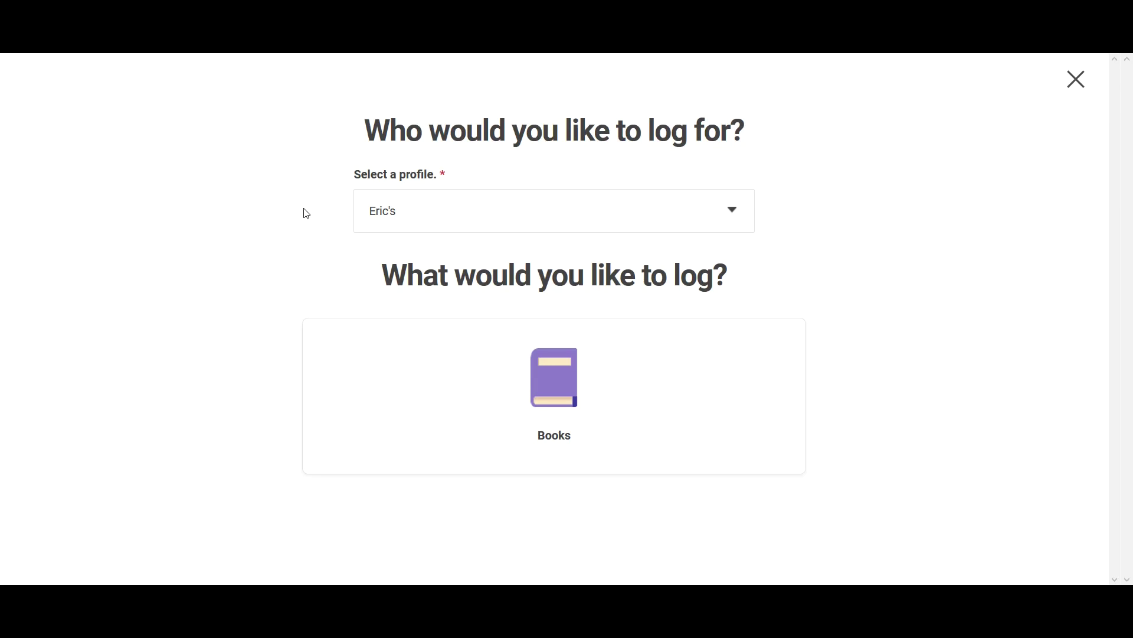
click(522, 219)
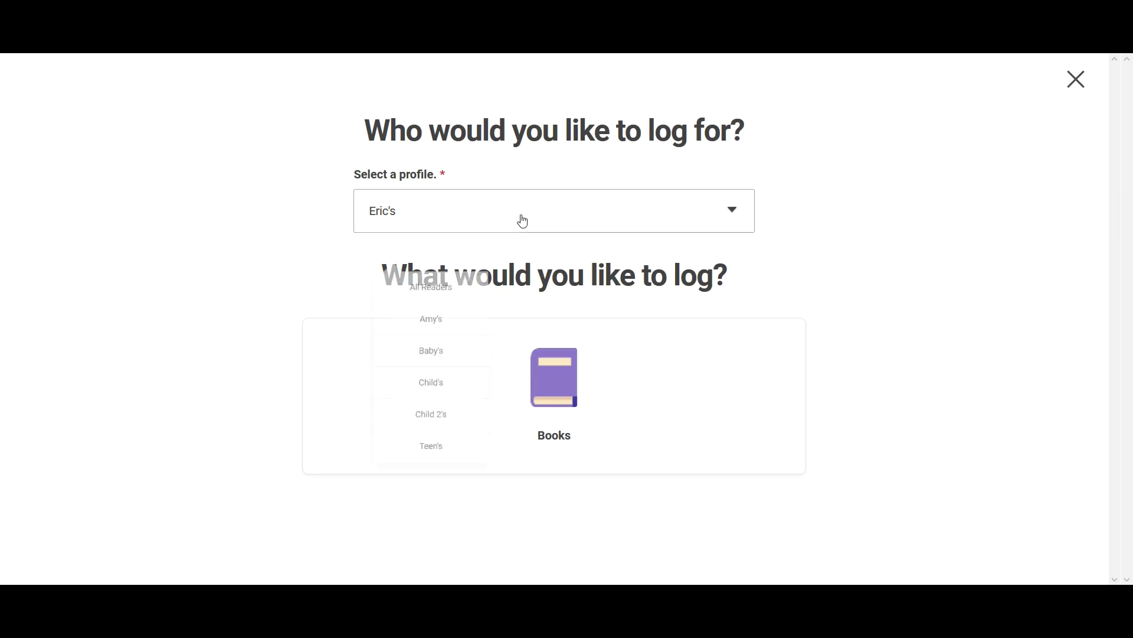
click(451, 307)
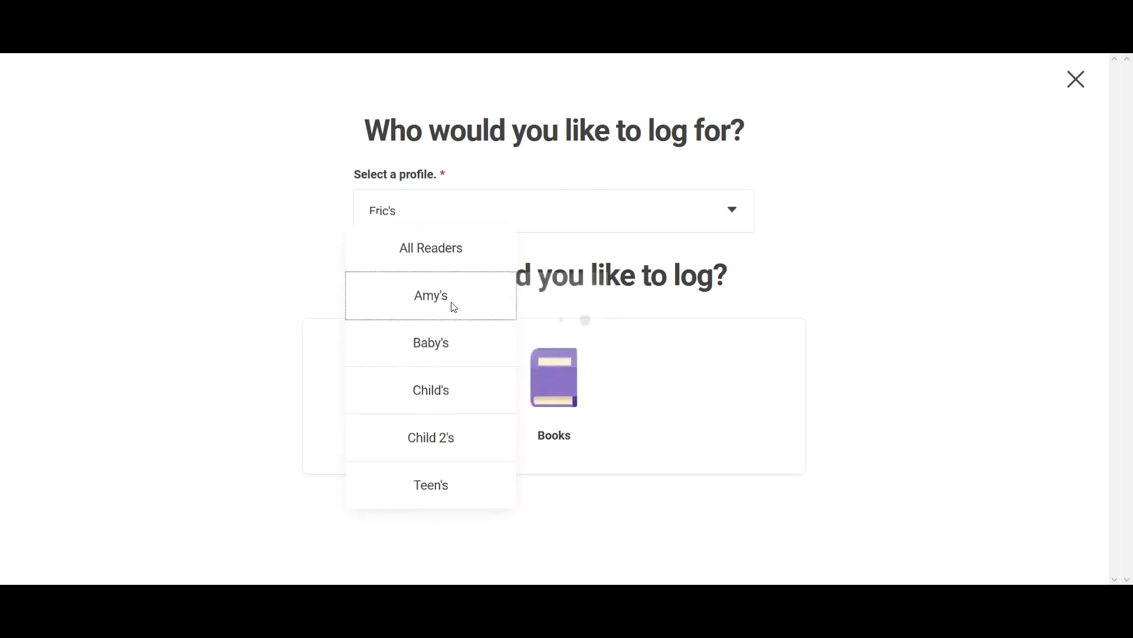
click(562, 390)
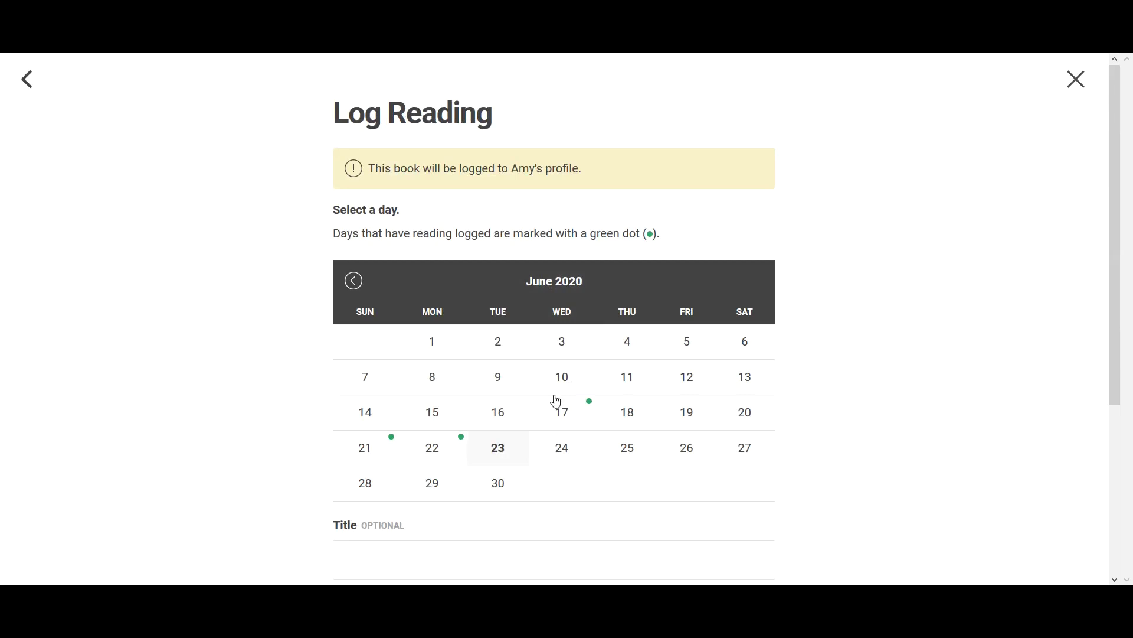
scroll(531, 425, down, 2)
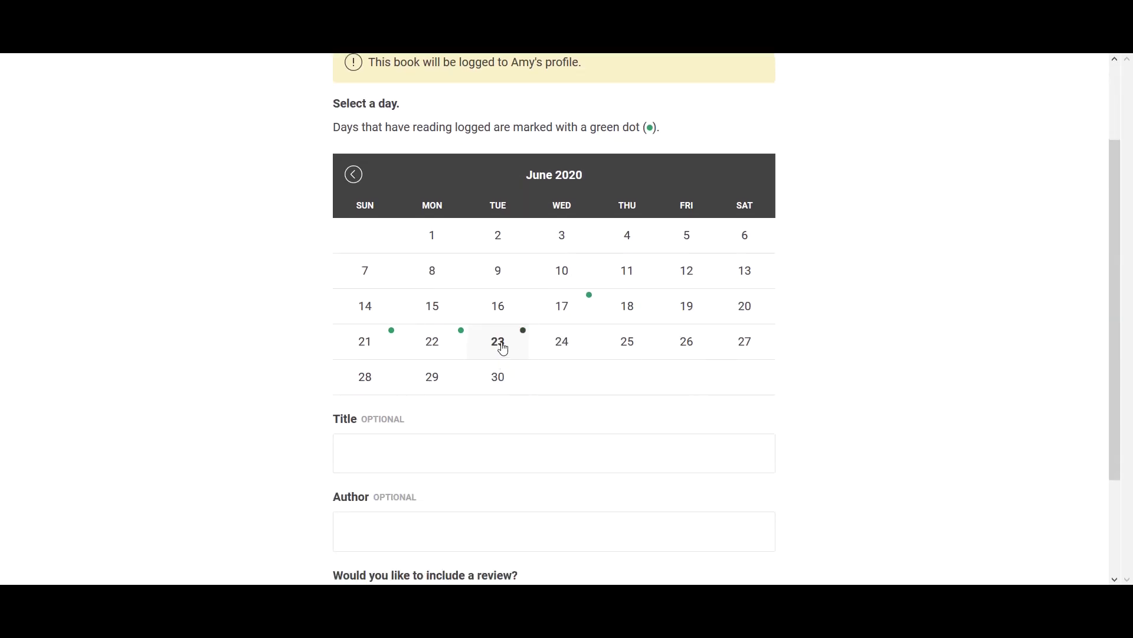
scroll(501, 345, down, 2)
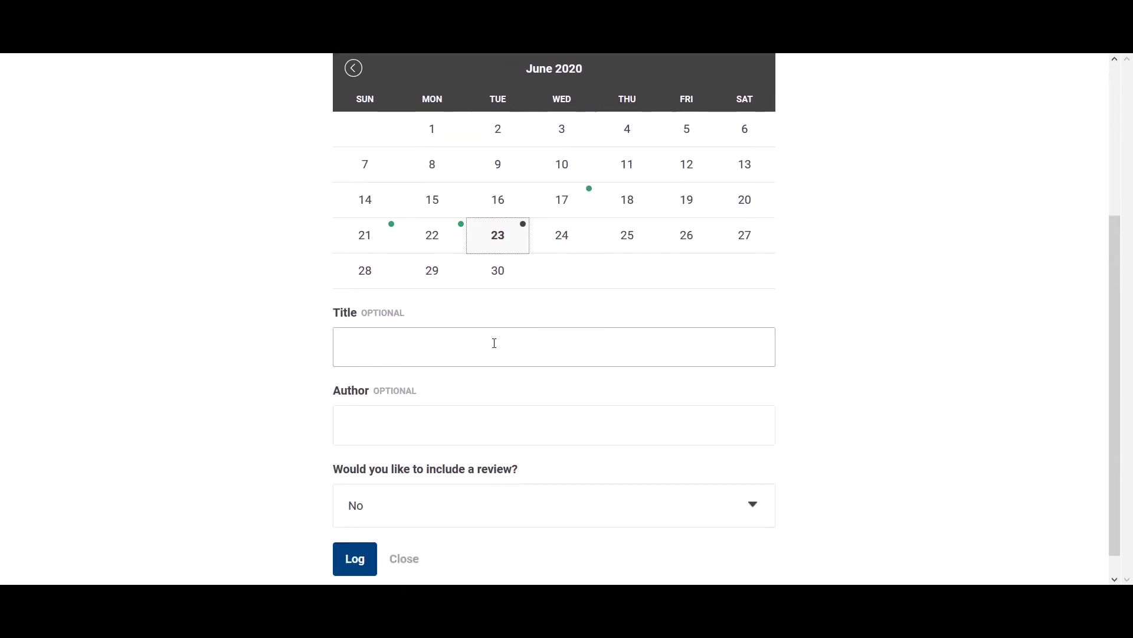
Fill in Gone Girl by Gillian Flynn for Amy and set 'include a review' to Yes.
click(492, 344)
text(Gone Girl)
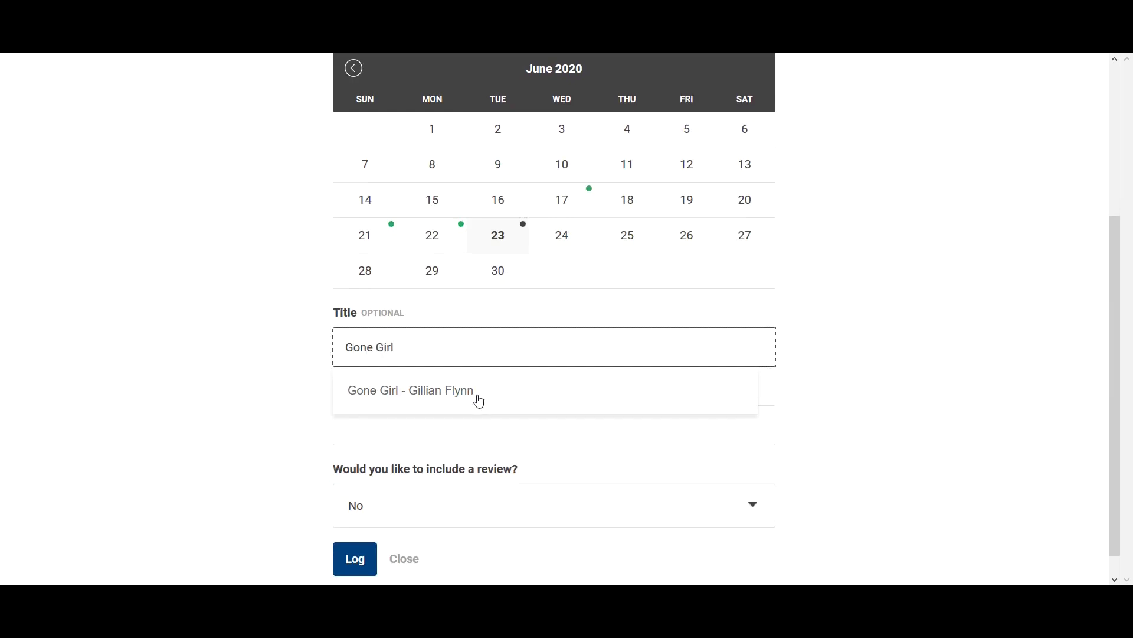
click(478, 391)
scroll(475, 399, down, 1)
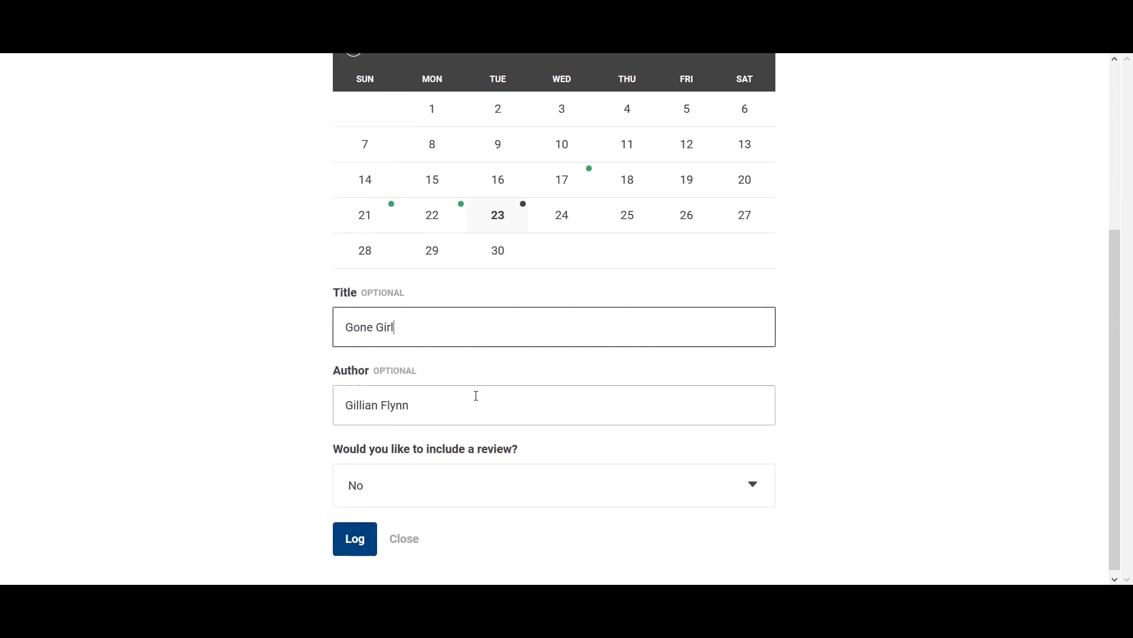
click(461, 483)
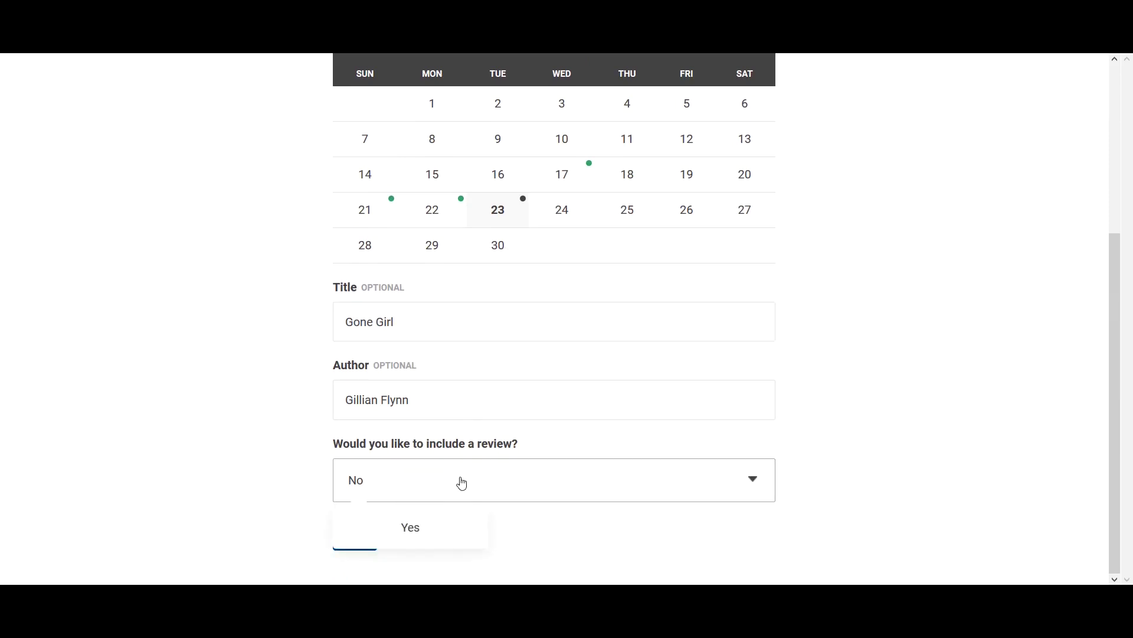
click(440, 534)
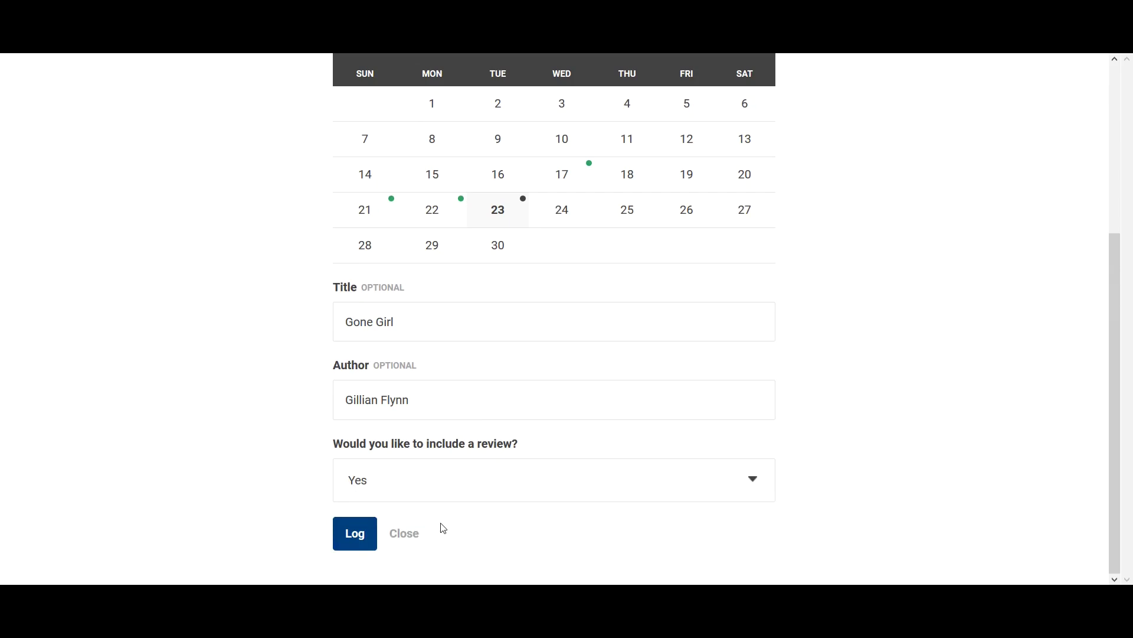
Log Amy's Gone Girl entry and close the Apprentice badge popup.
click(356, 533)
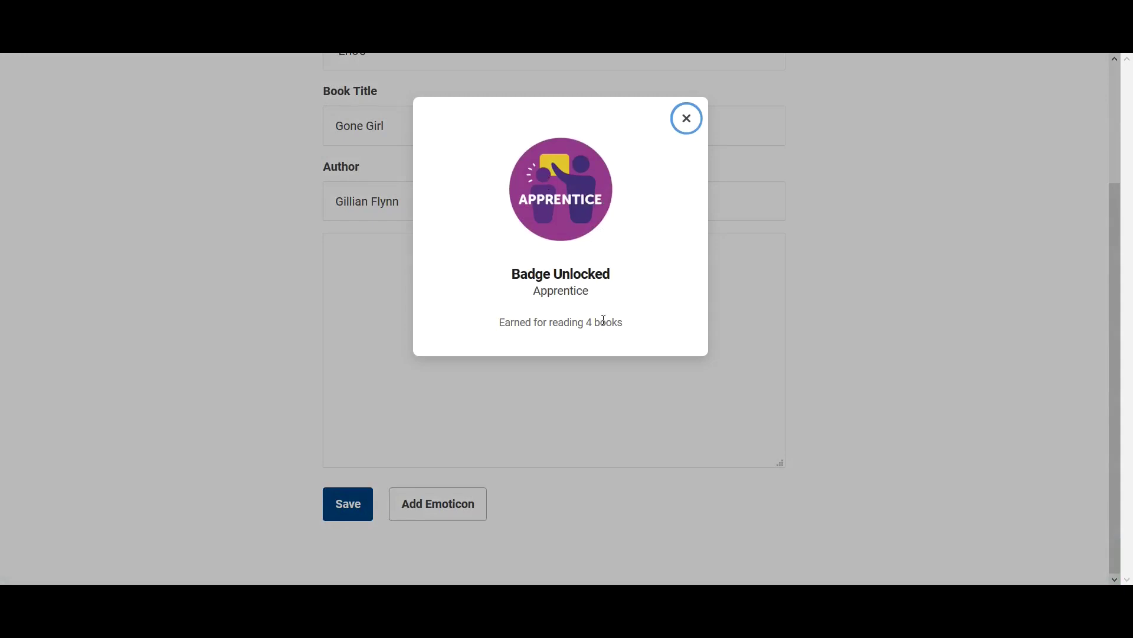
click(687, 117)
click(643, 205)
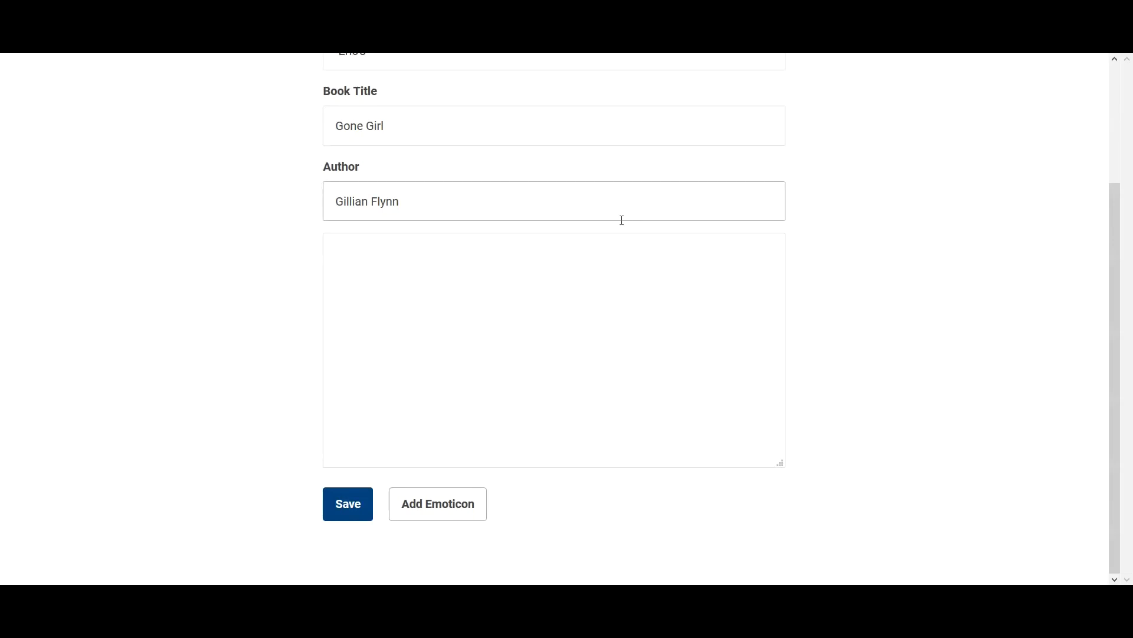
scroll(621, 220, up, 4)
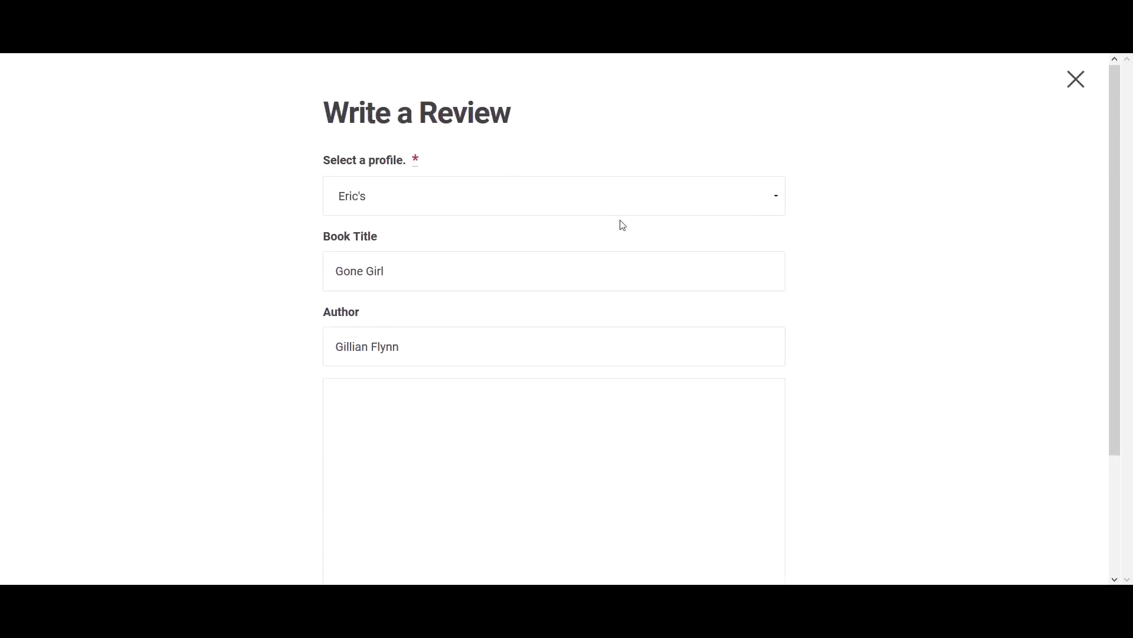
click(562, 204)
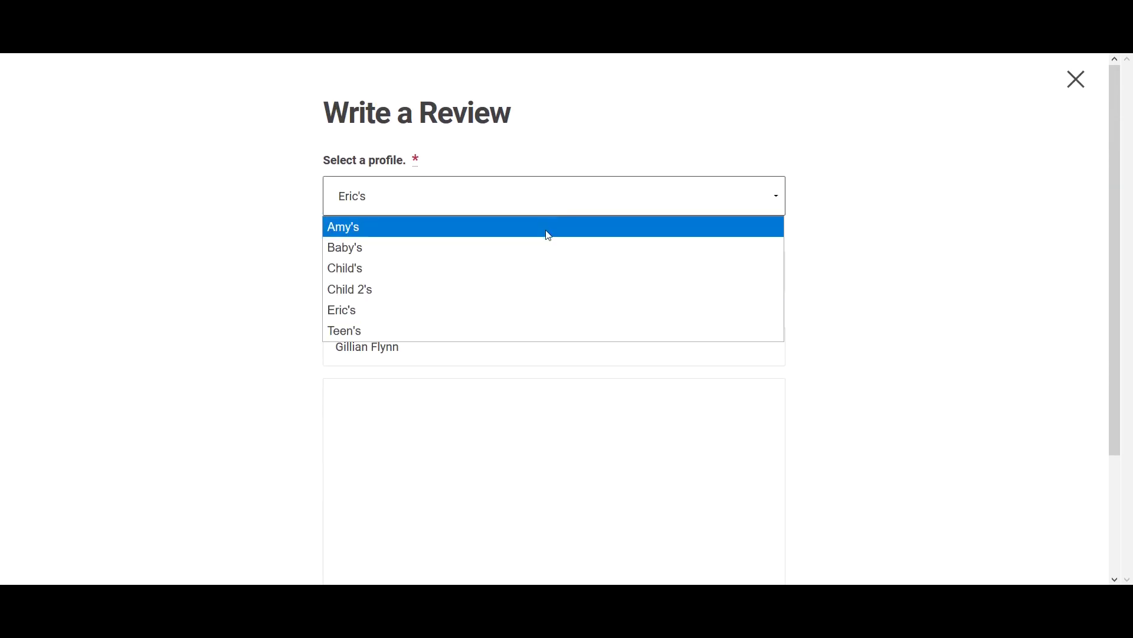
click(547, 226)
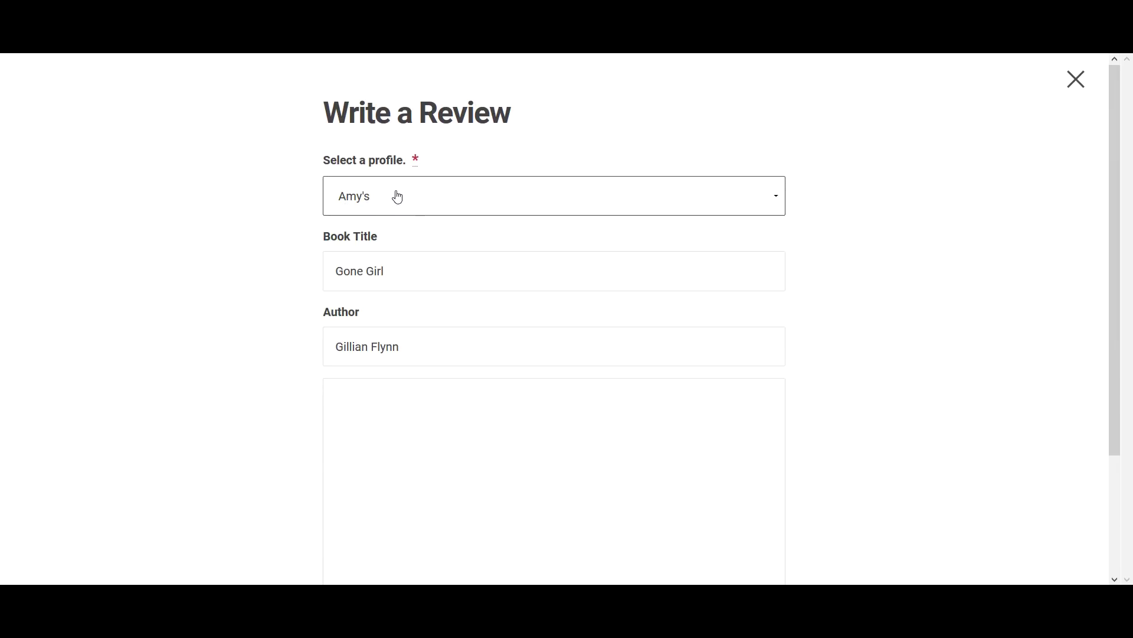
scroll(406, 197, down, 2)
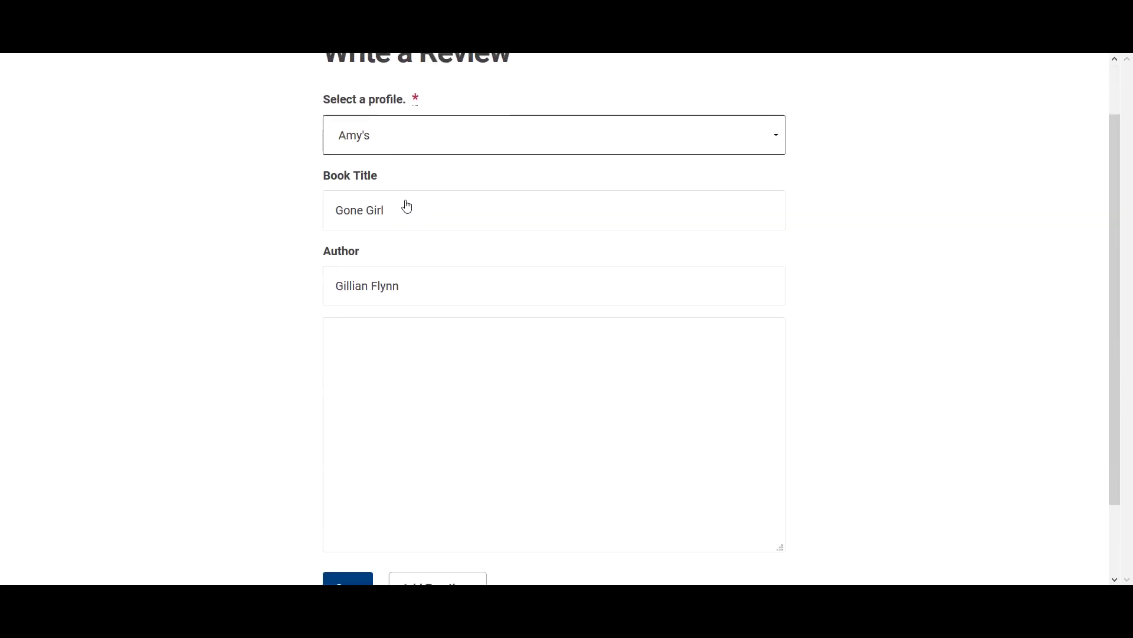
scroll(443, 240, down, 1)
click(477, 293)
Write the review '4 stars. Good thriller. Would recommend.' for Gone Girl.
click(255, 290)
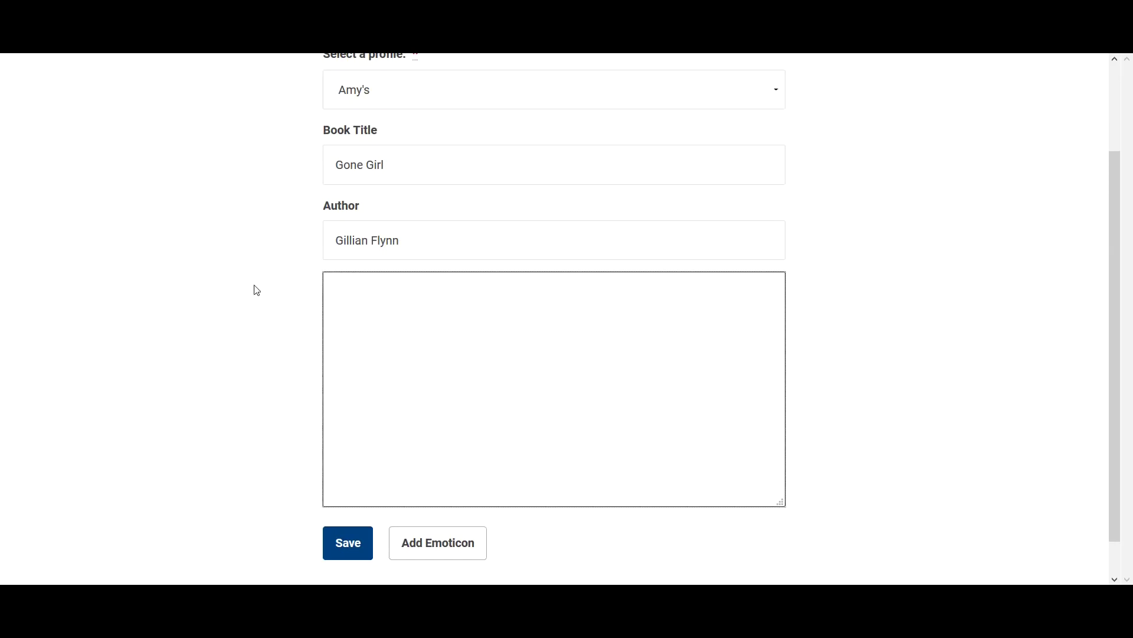
text(4 s)
text(tars.)
text(Good thrille)
text(r. Would reco)
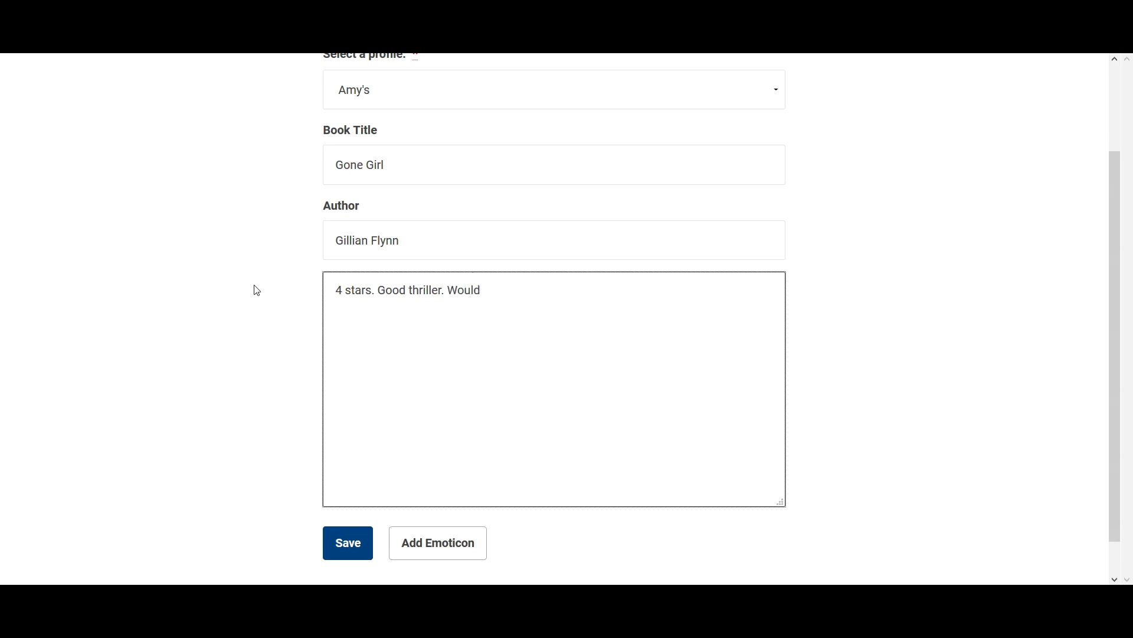
text(mmend.)
scroll(257, 289, down, 1)
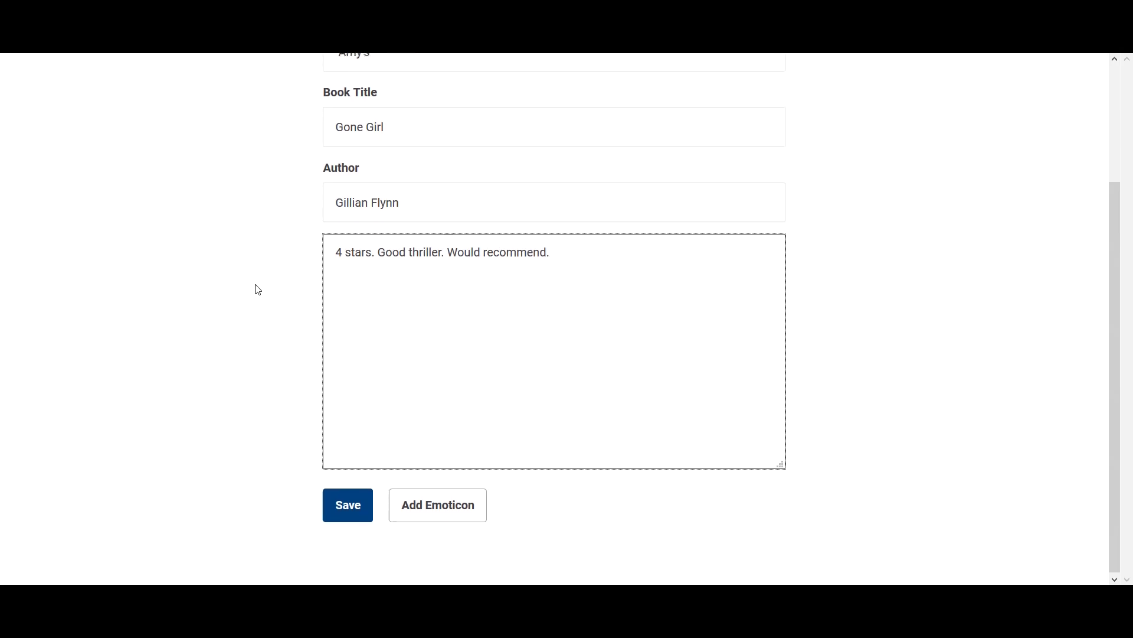
Save Amy's Gone Girl review and close the Bookworm badge popup.
click(356, 509)
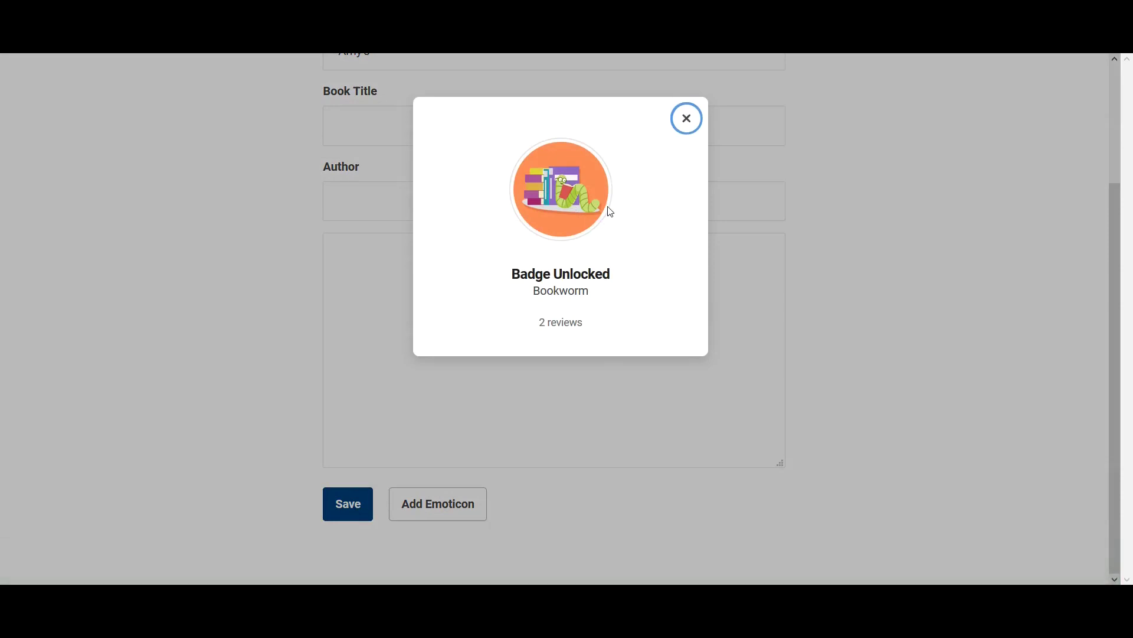
click(686, 121)
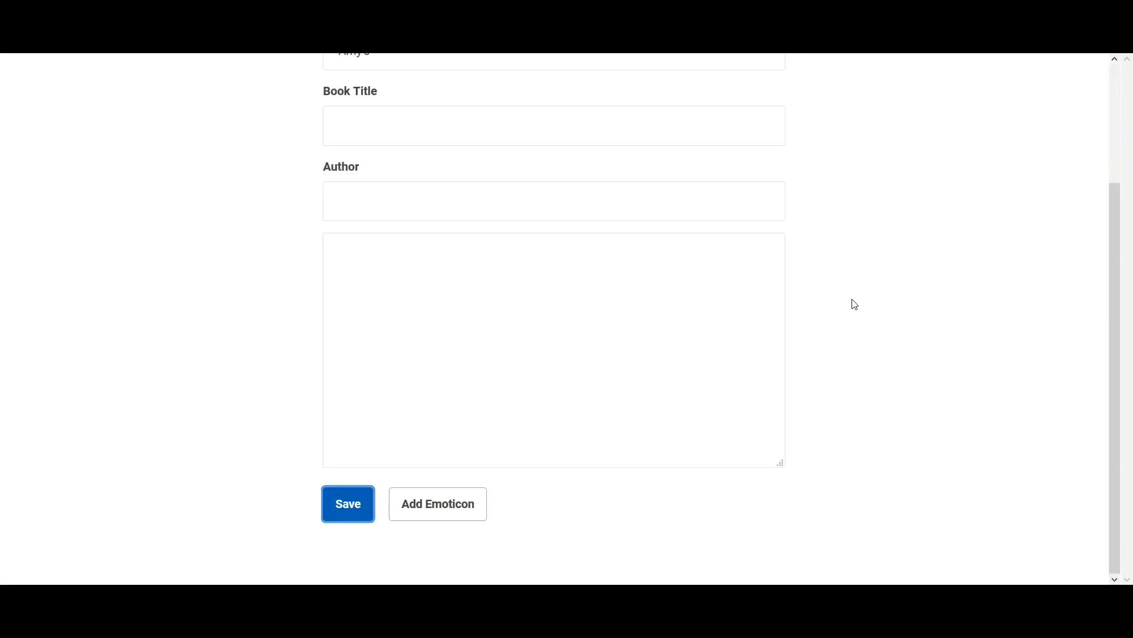
scroll(875, 317, up, 3)
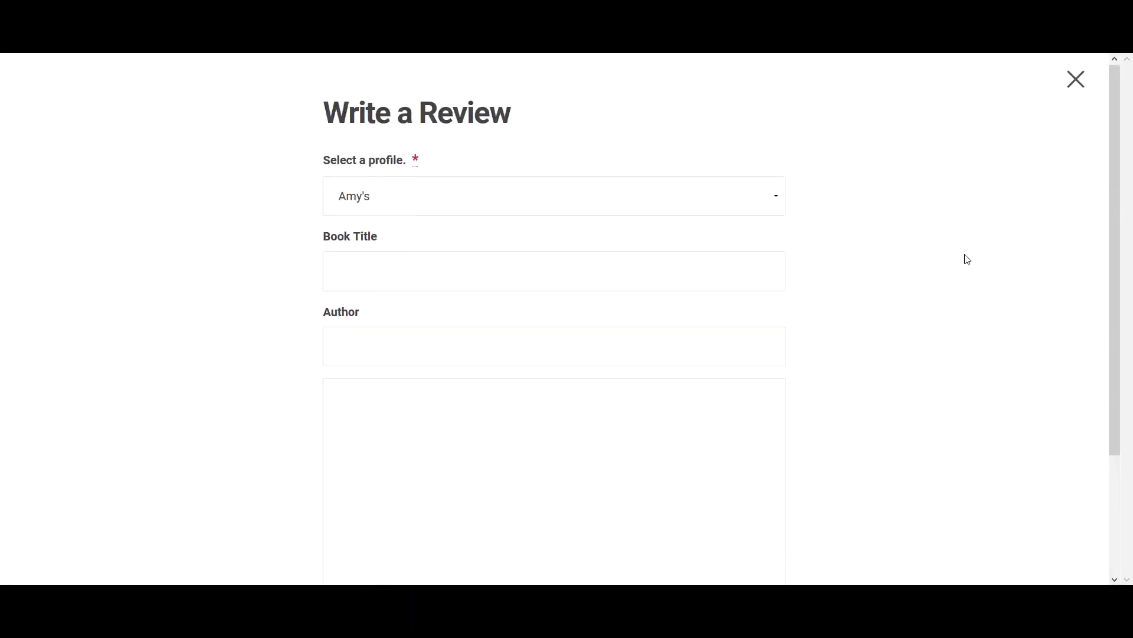
Close the Write a Review window to reach the Summer Reading 2020: Adults page.
click(1076, 82)
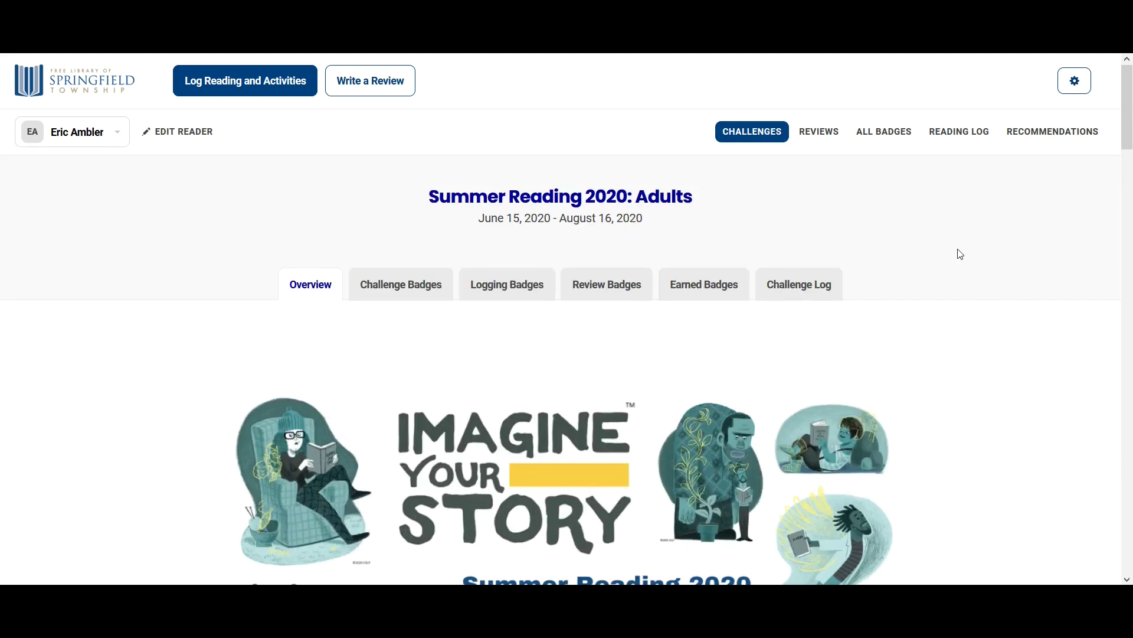